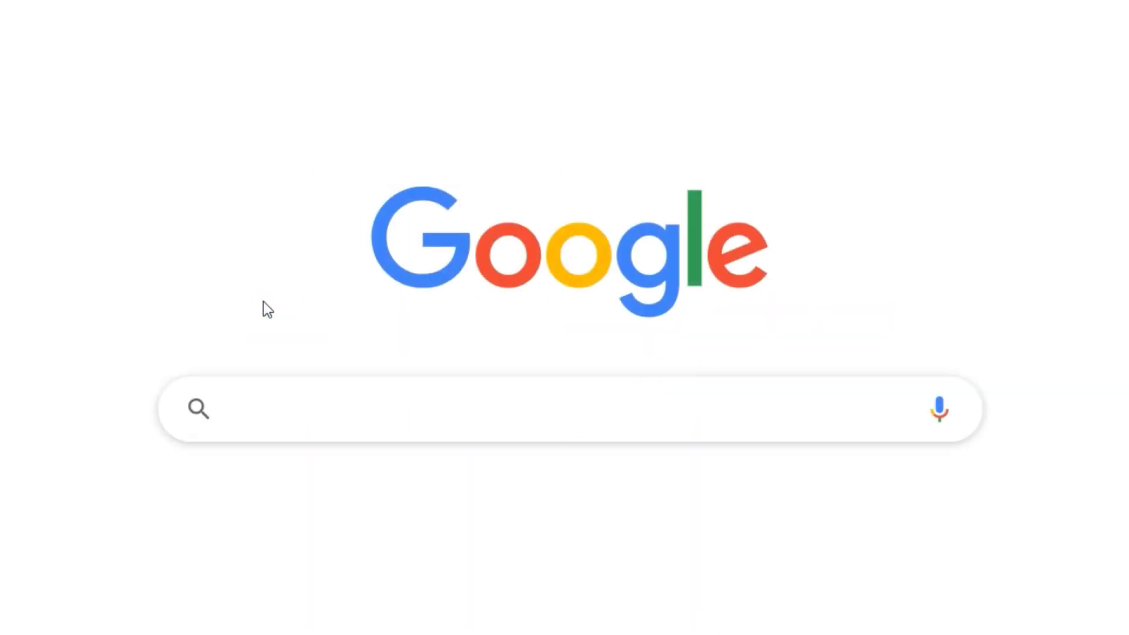
type("Nimbus Screenshot")
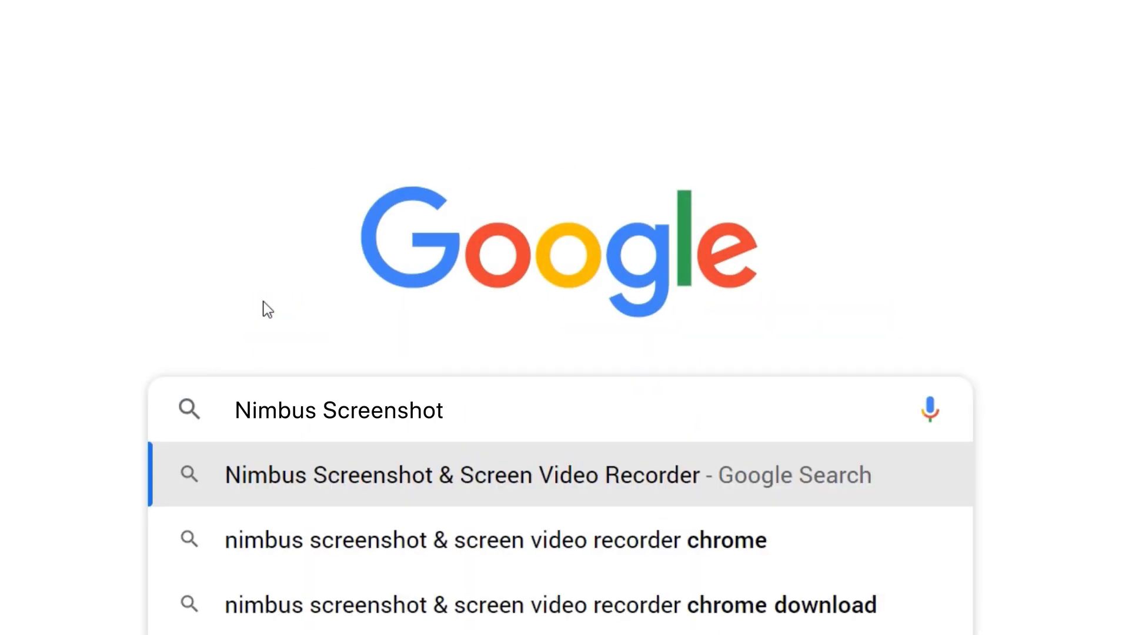
- Search Google for 'Nimbus Screenshot'
key("Return")
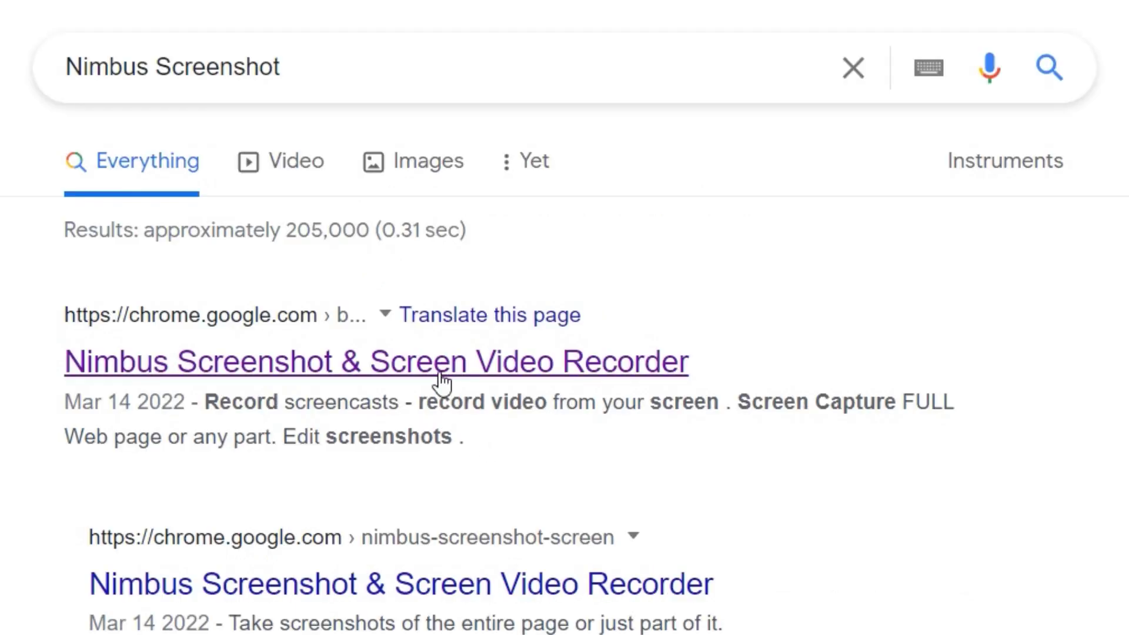
- Open the Nimbus Screenshot & Screen Video Recorder store page and add the extension to Chrome
left_click(439, 371)
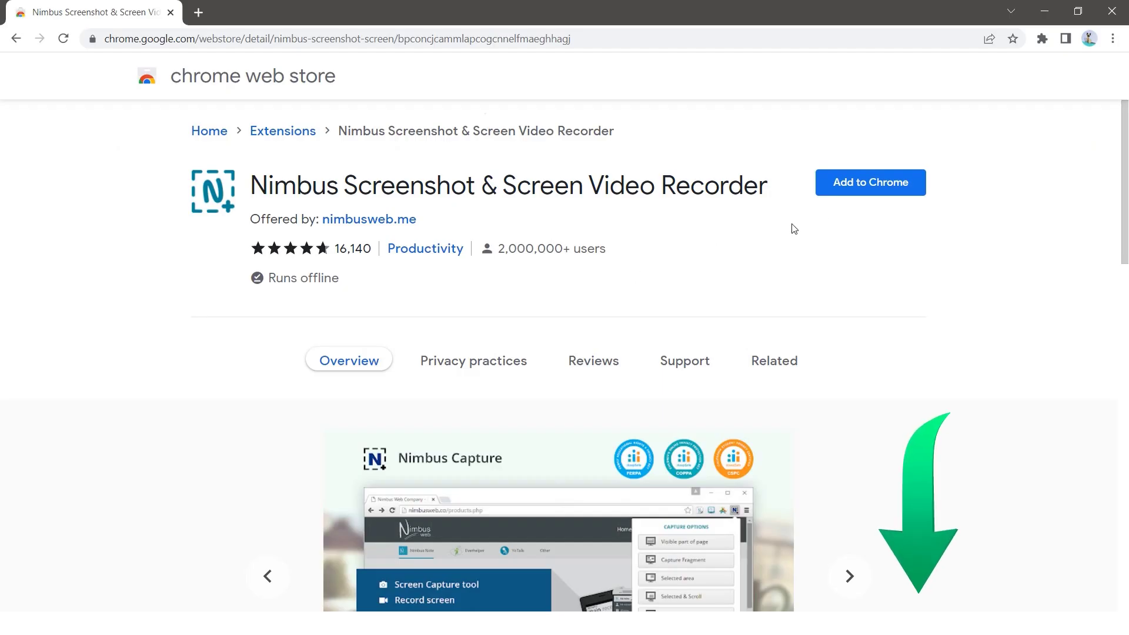
left_click(847, 185)
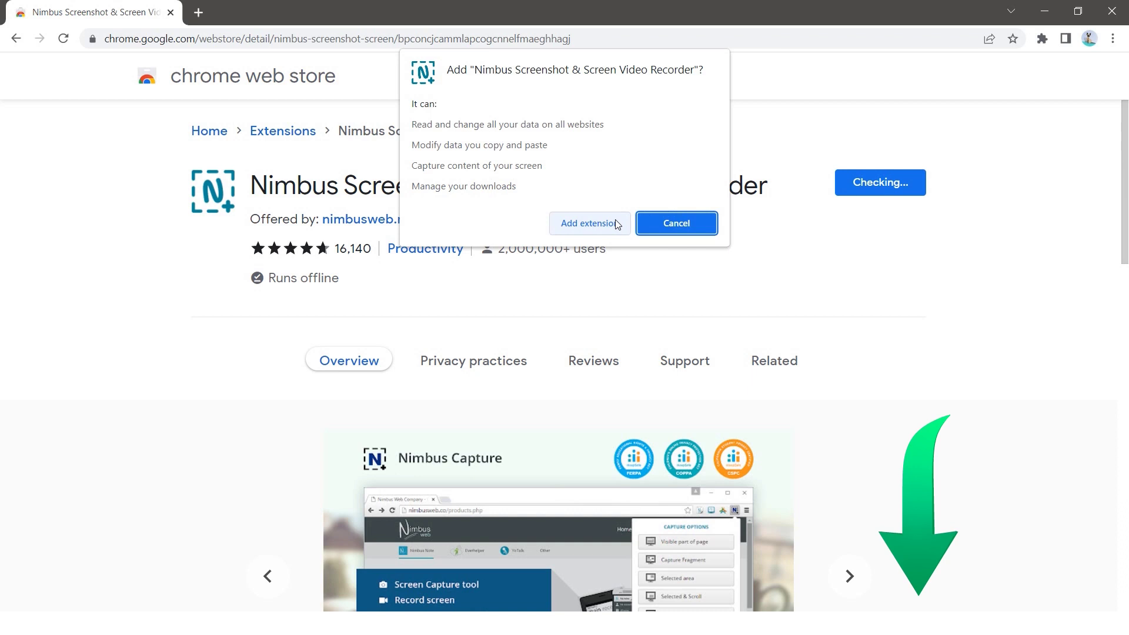
left_click(591, 223)
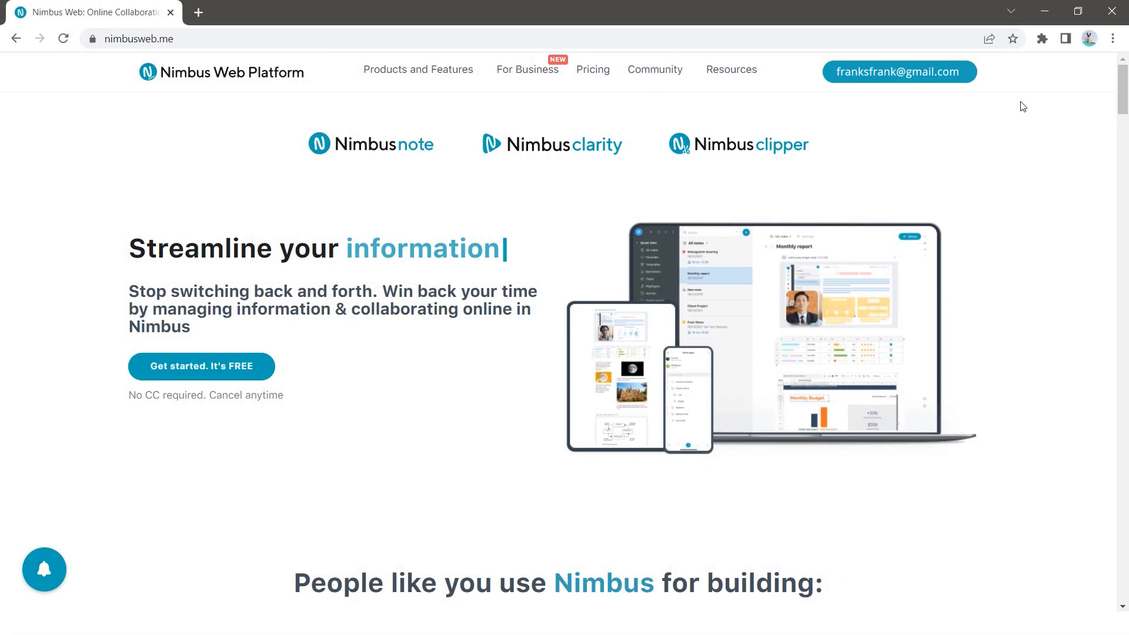
- Pin Nimbus Screenshot to the Chrome toolbar and bring up its capture menu
left_click(1042, 38)
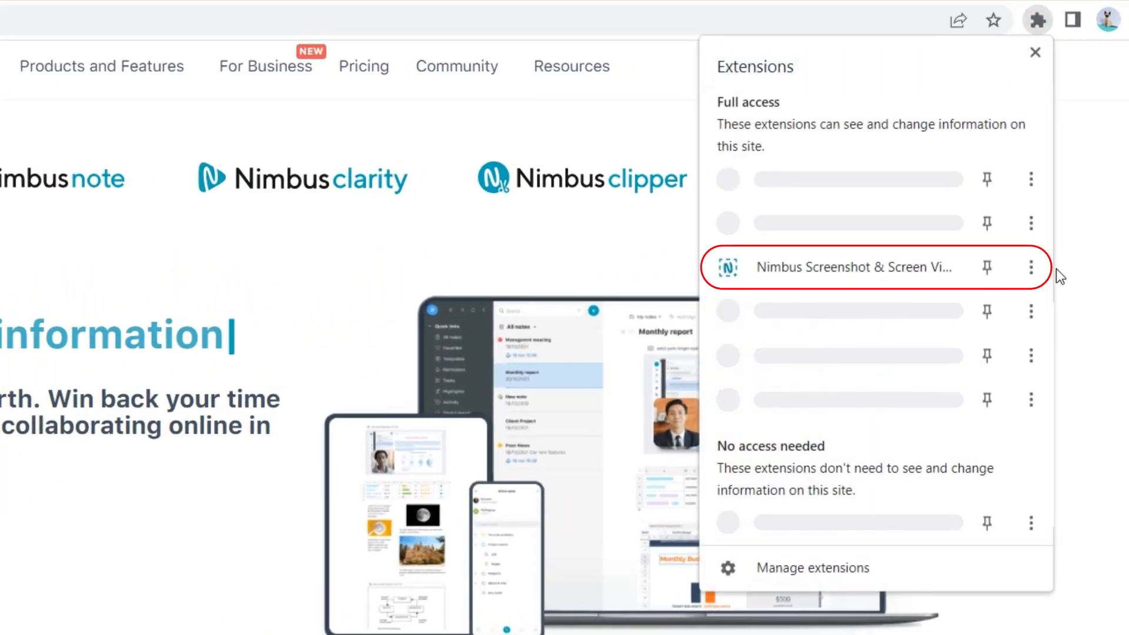
left_click(987, 266)
left_click(1069, 261)
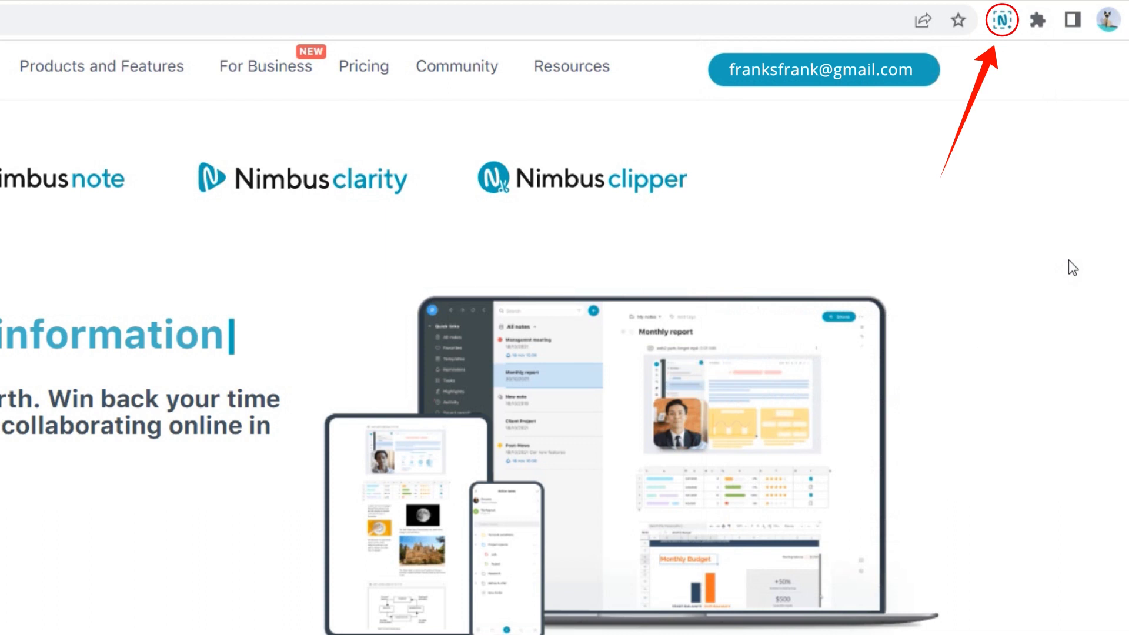
left_click(1002, 20)
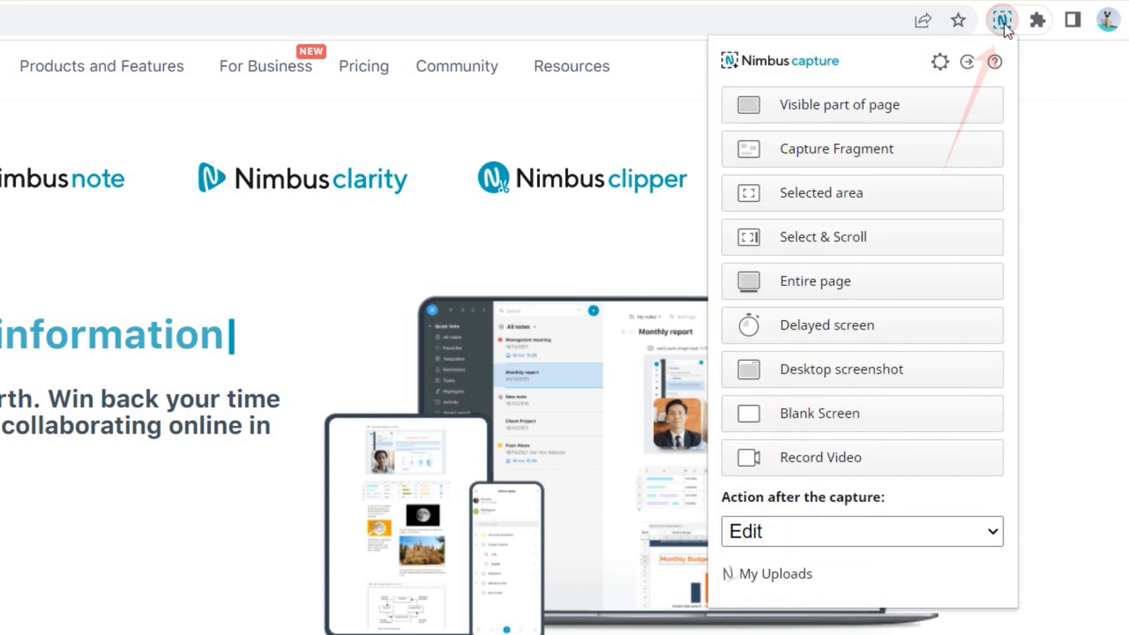
- Choose Record Video, enable Record Tab Sound, and open the watermark settings page
left_click(983, 457)
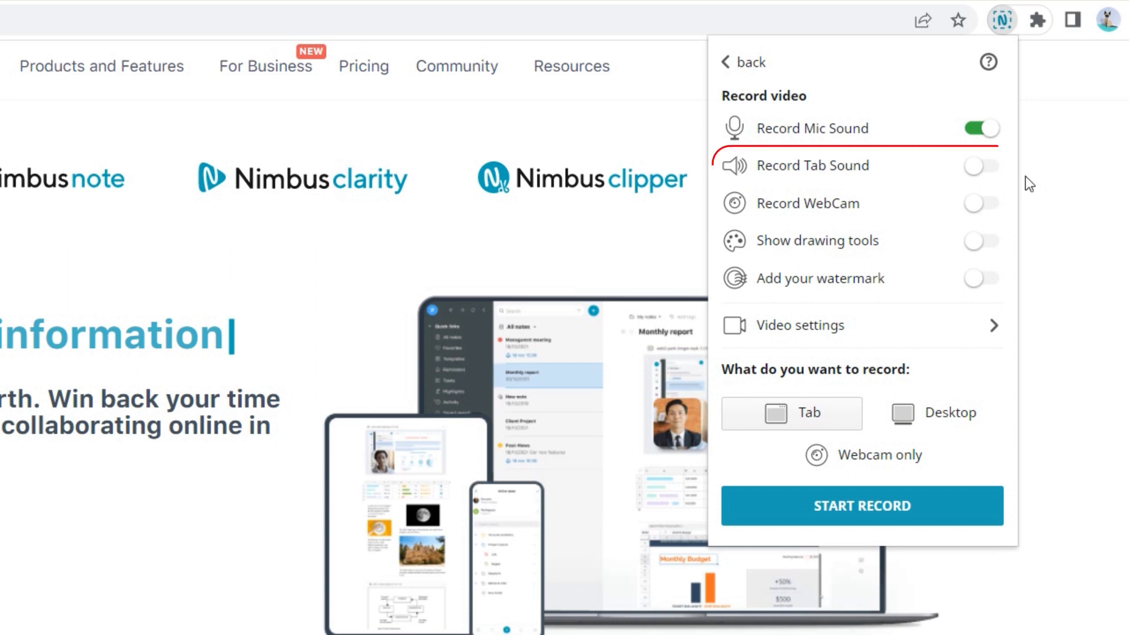
left_click(980, 167)
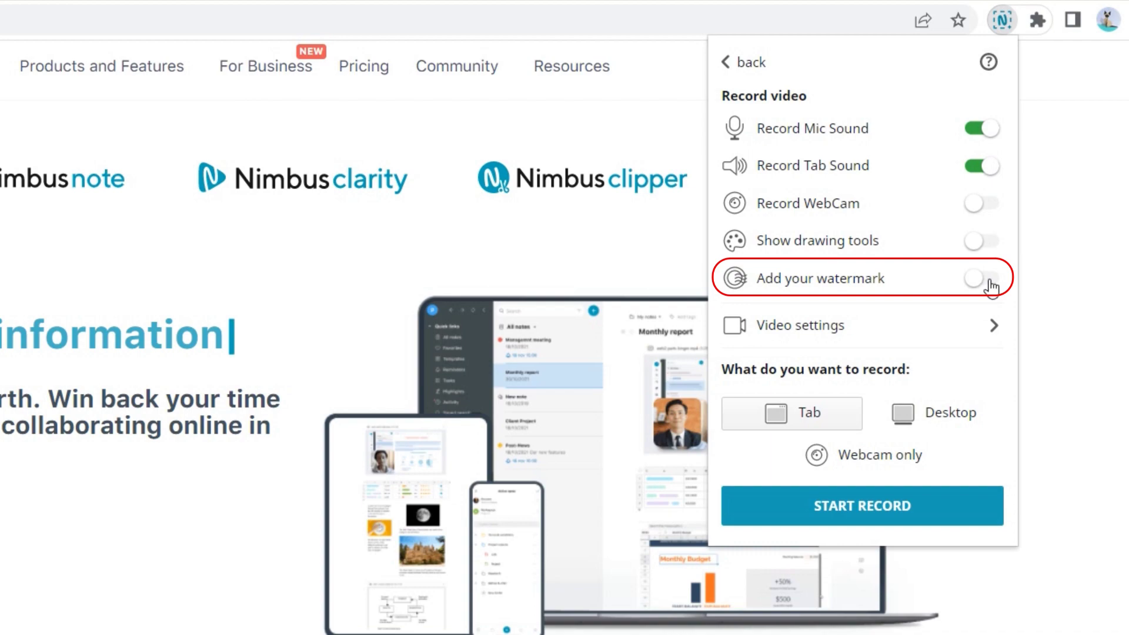
left_click(991, 284)
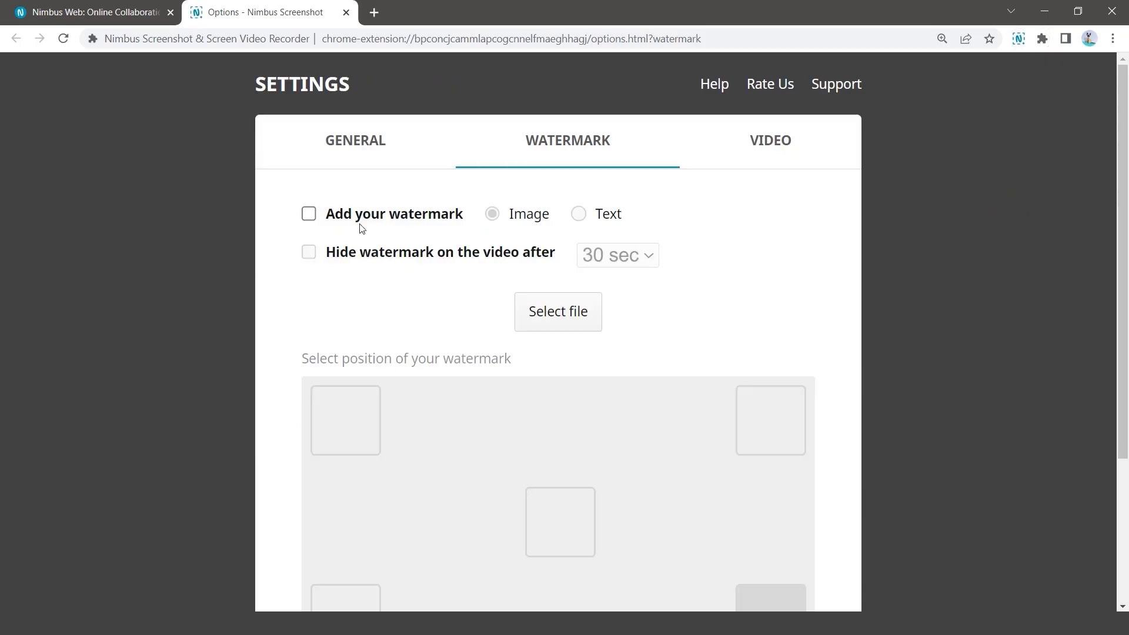
- Enable the abs logo3 image as watermark, enlarge it, and adjust its transparency
left_click(309, 214)
left_click(537, 312)
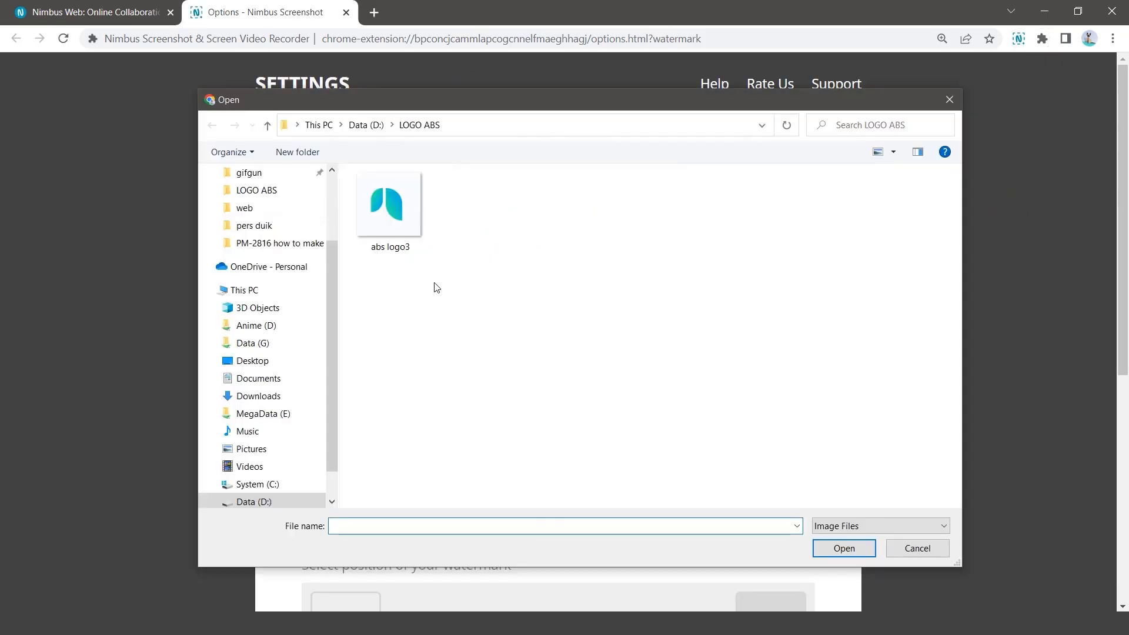
double_click(390, 221)
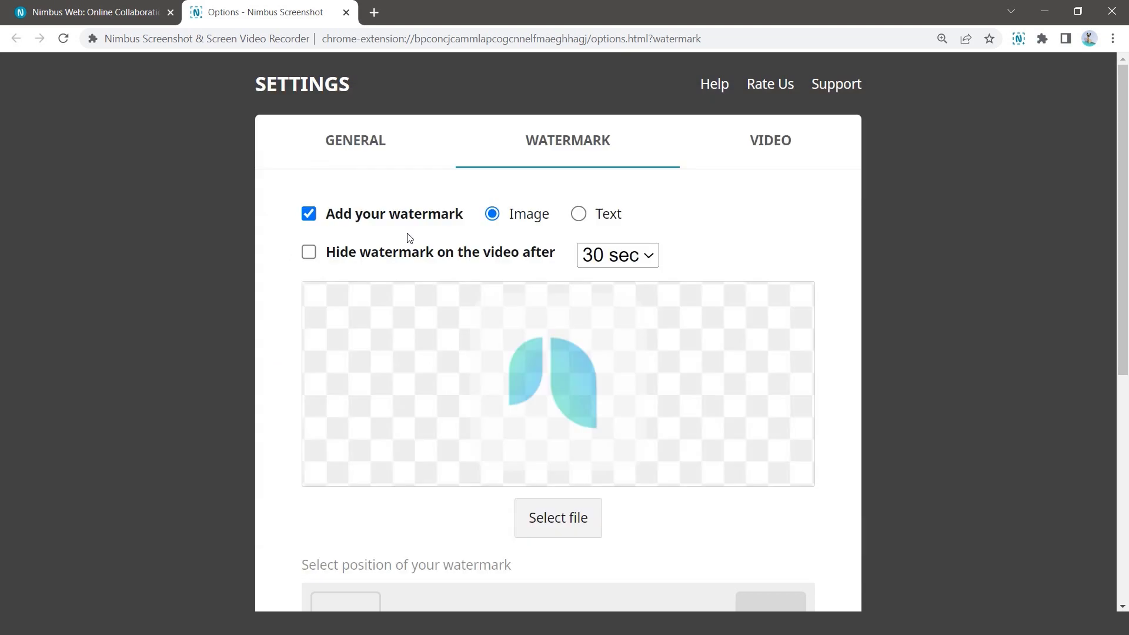
scroll(409, 238, "down", 5)
scroll(408, 238, "down", 3)
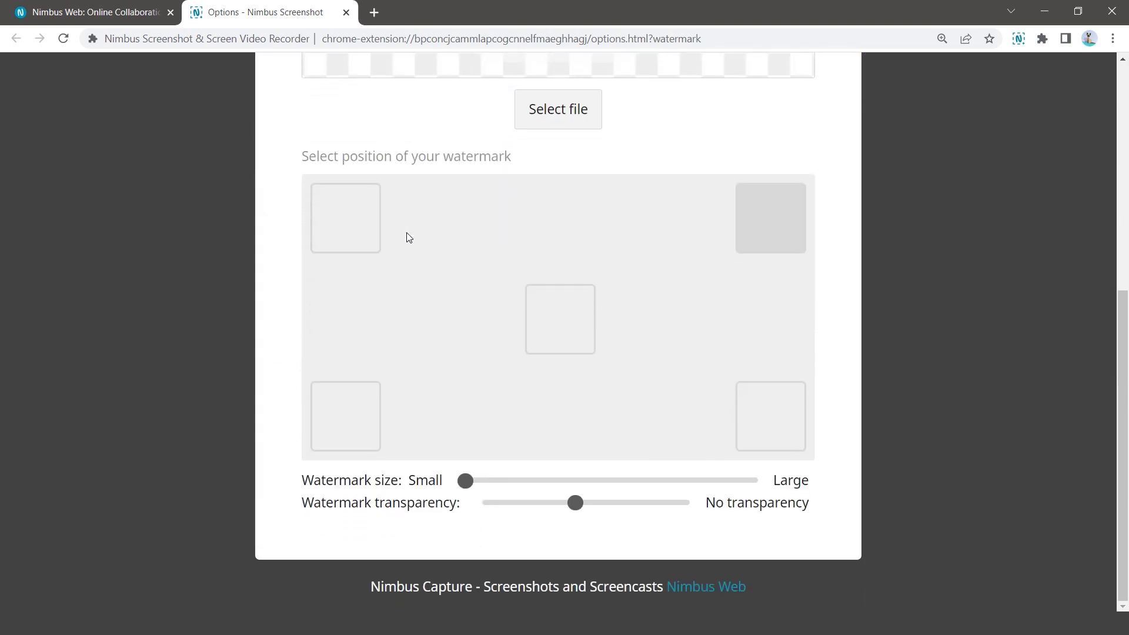
left_click(584, 482)
left_click(619, 508)
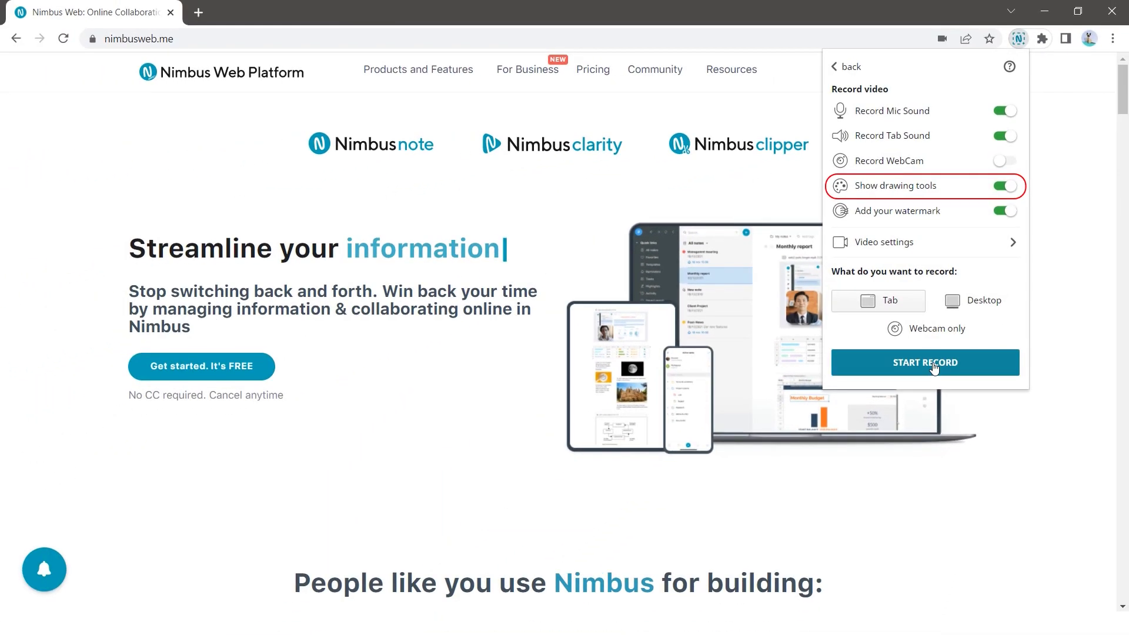
- Draw a green loop, red arrow and blue box, then add exclamation, question and checkmark stamps
left_click_drag(280, 152, 351, 180)
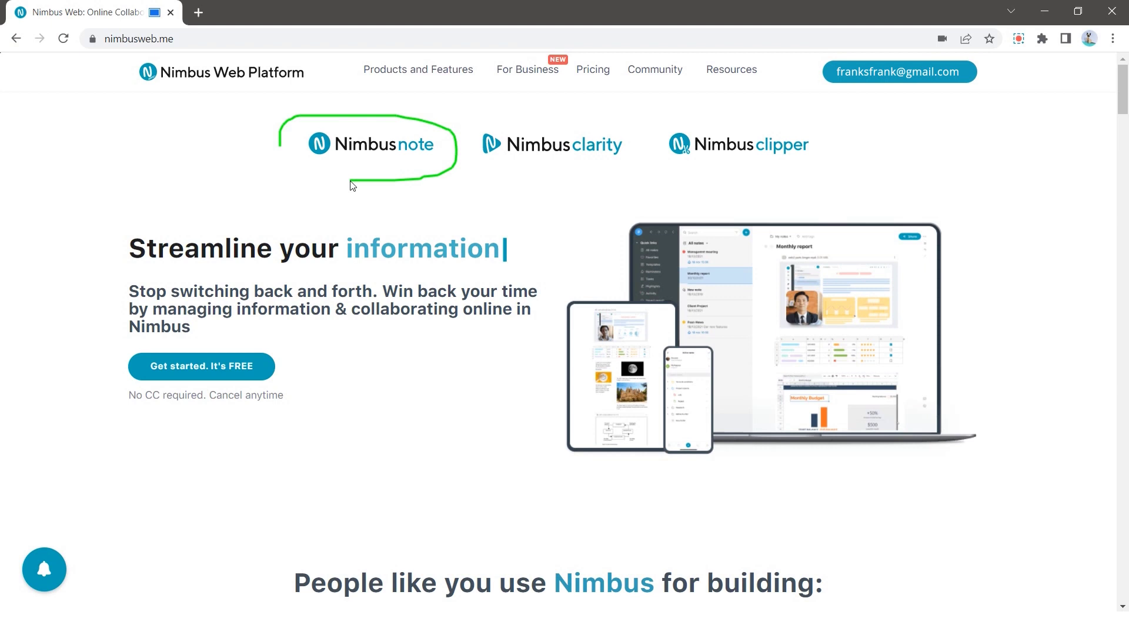
left_click_drag(438, 211, 533, 188)
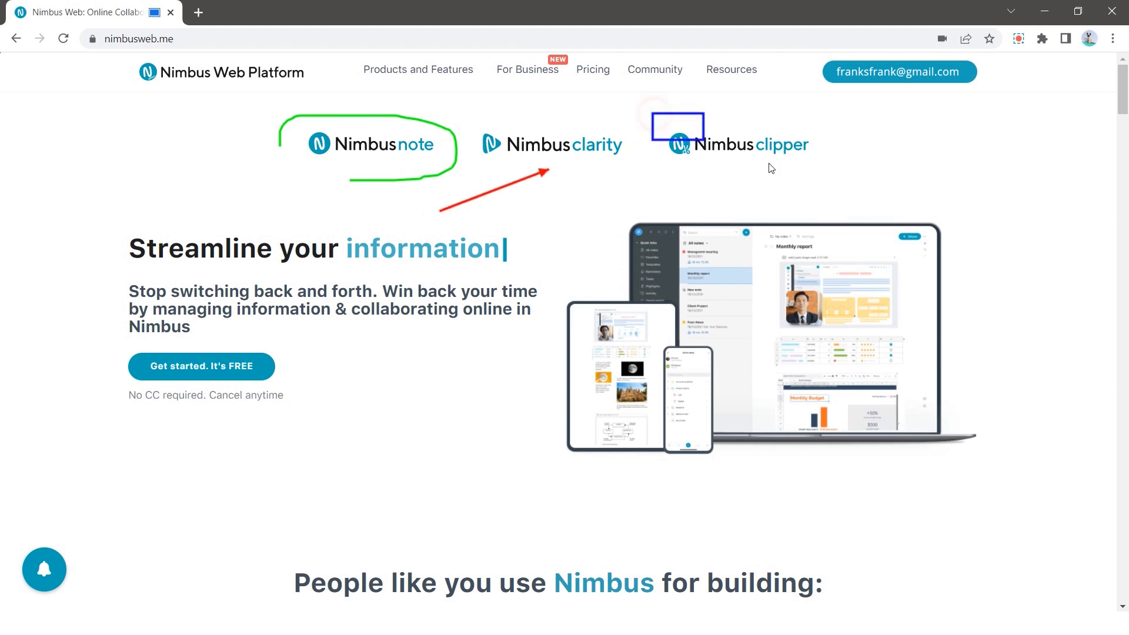
left_click_drag(770, 168, 834, 179)
left_click(604, 250)
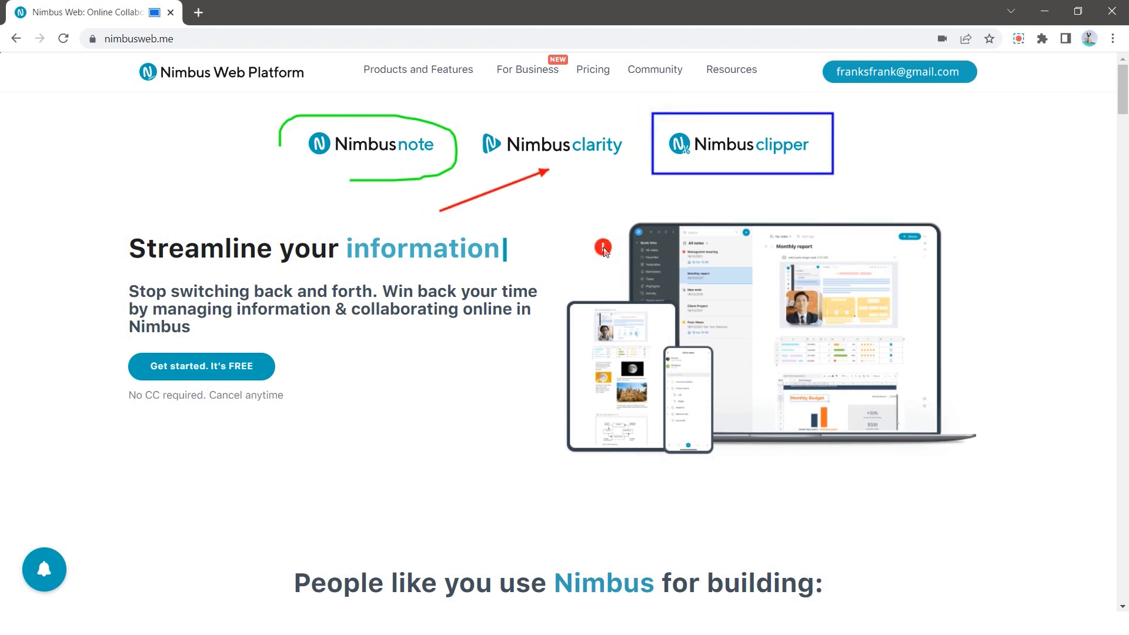
left_click(526, 377)
left_click(733, 467)
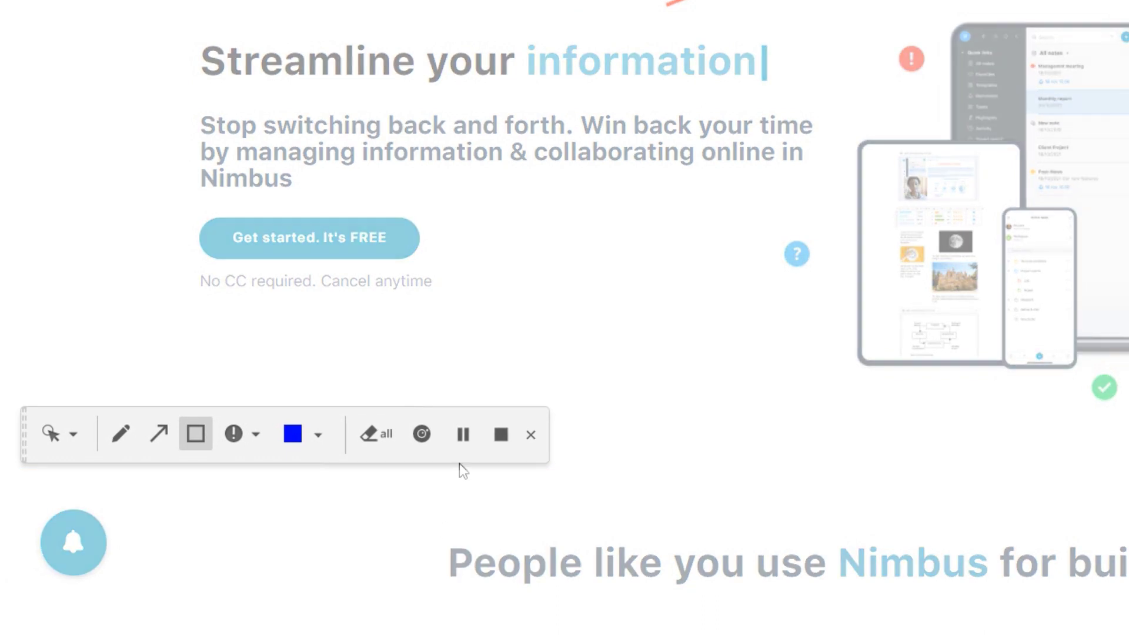
- Pause and resume the recording, then stop it to get the 4 MB WEBM video
left_click(463, 435)
left_click(464, 434)
left_click(501, 437)
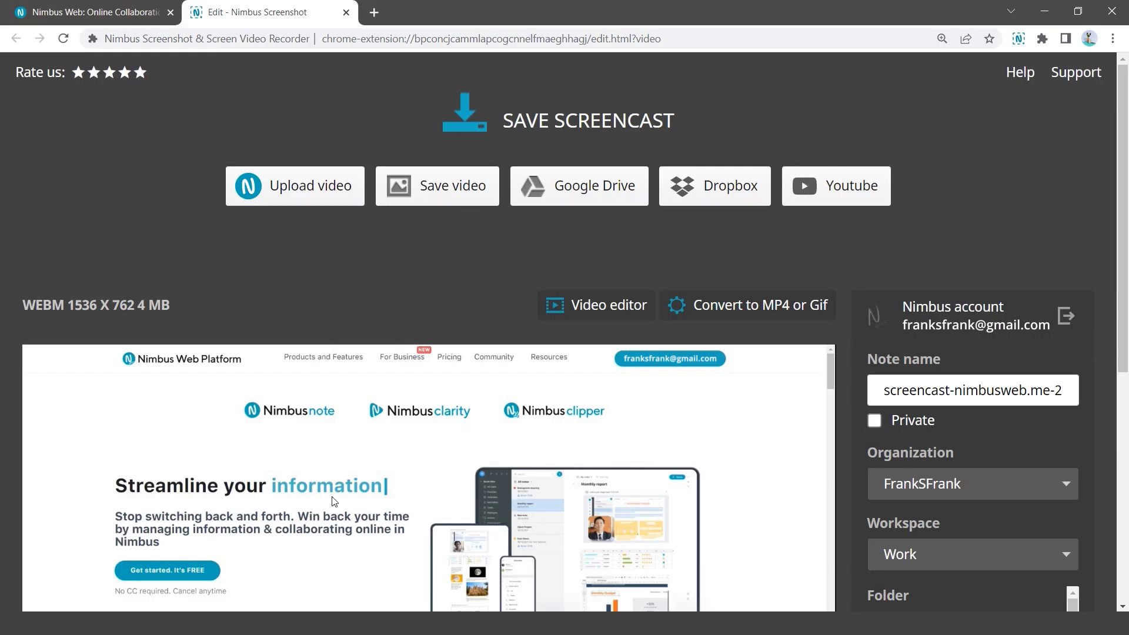